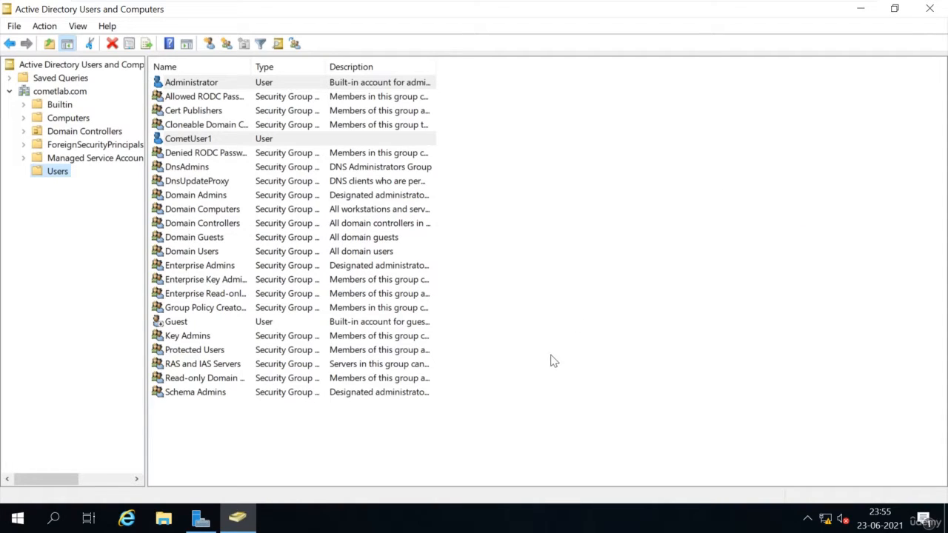
- Open a New Object – Group dialog for the cometlab.com Users container
right_click(61, 180)
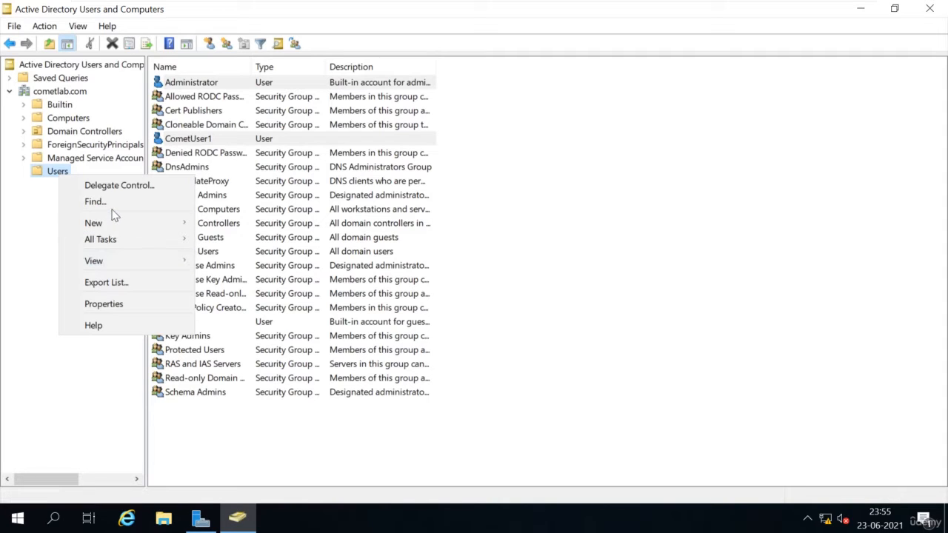
mouse_move(111, 221)
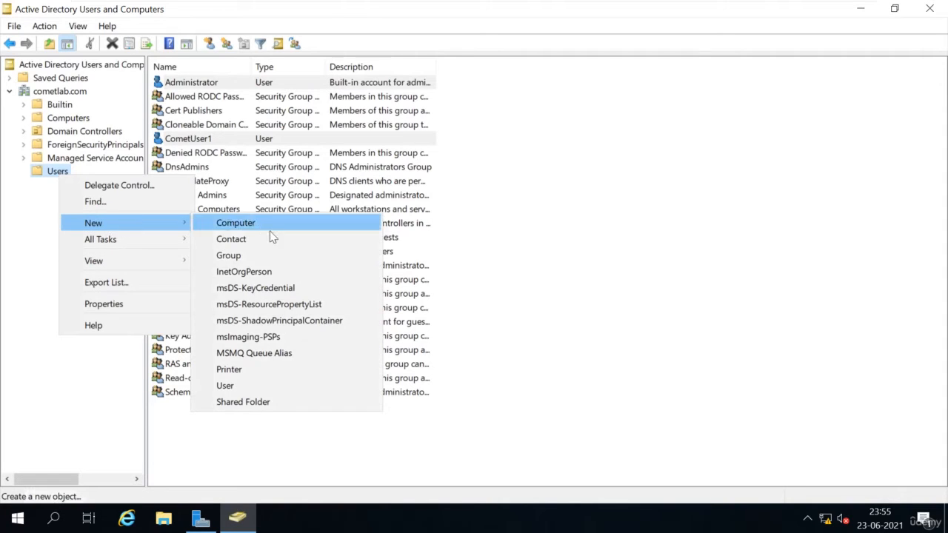
click(236, 256)
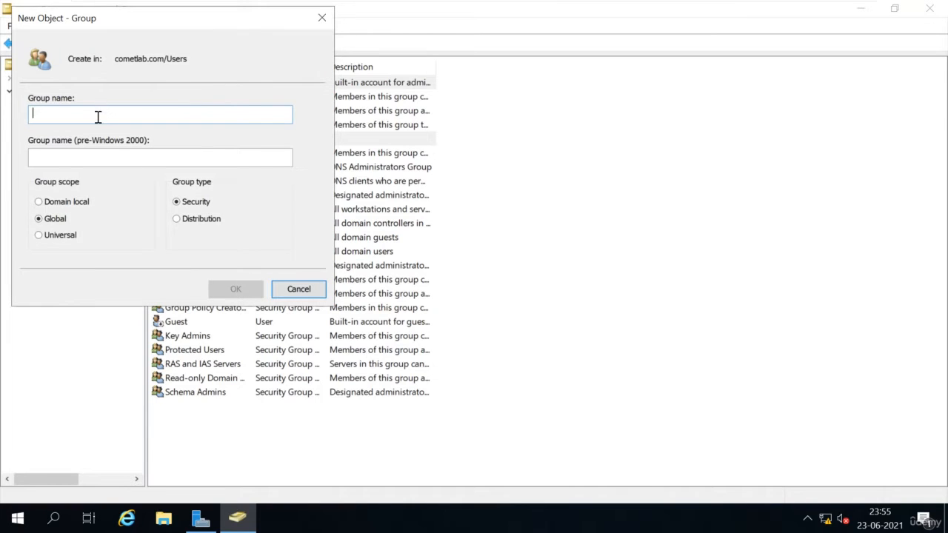
- Name the group Project-A, keep Global scope and Security type, and create it
text(P)
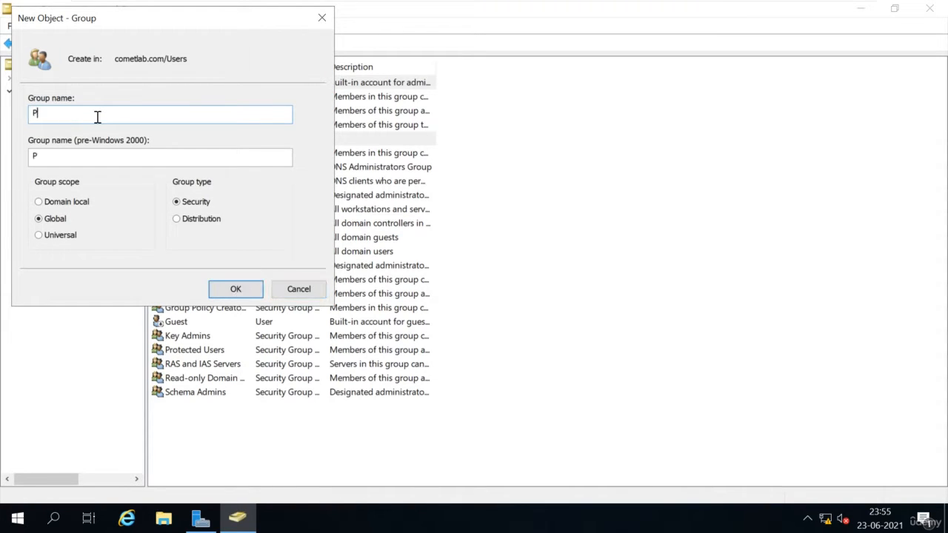
text(roject)
text(A)
key(Left)
key(Left)
key(Right)
text(-)
click(210, 230)
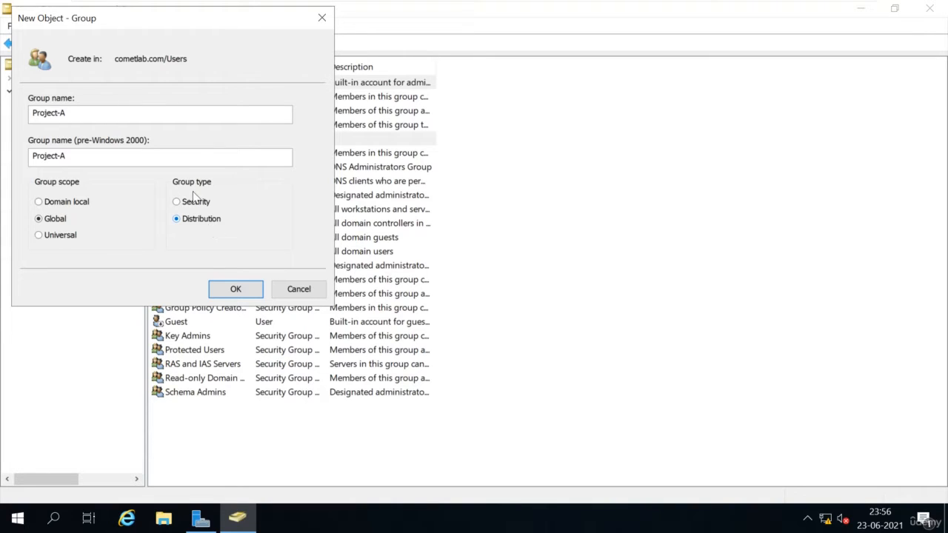
click(183, 207)
click(236, 289)
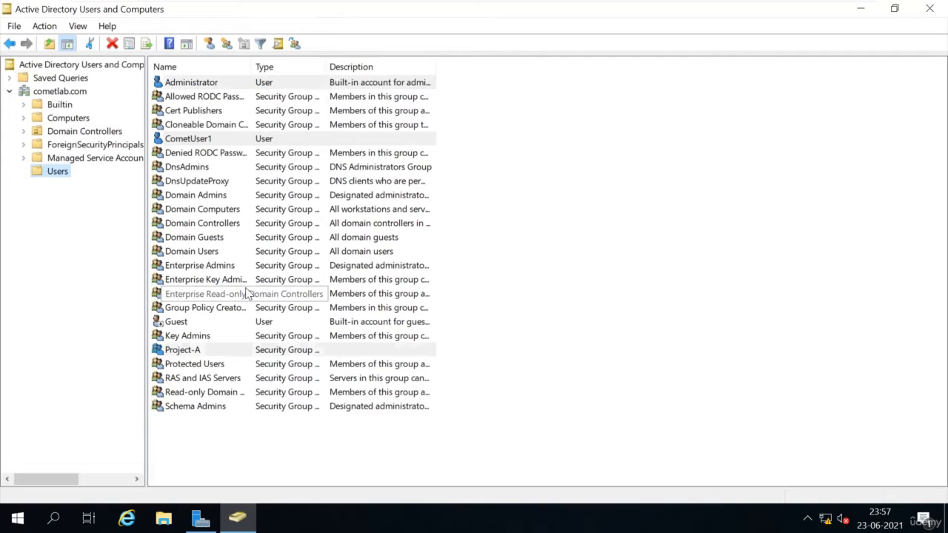
- Open the Project-A group's properties at its Members list
click(235, 351)
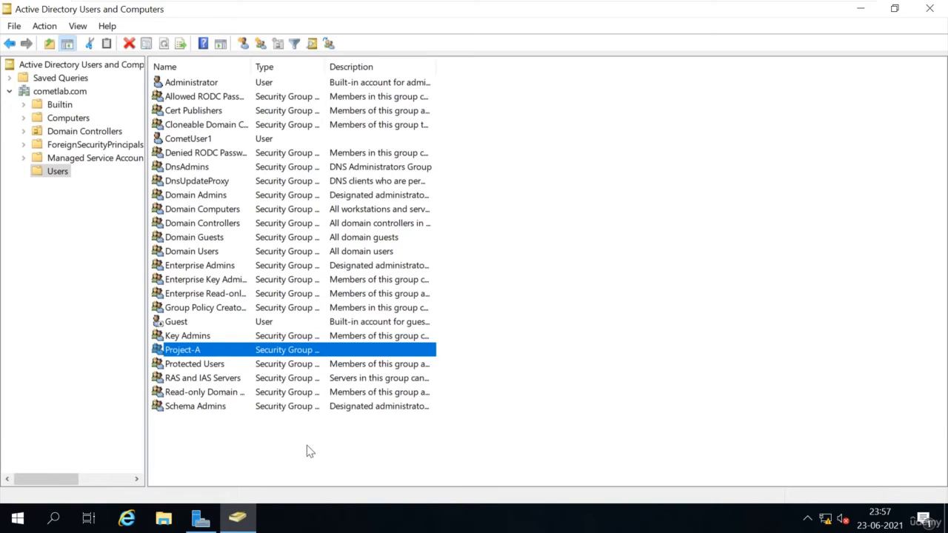
right_click(217, 352)
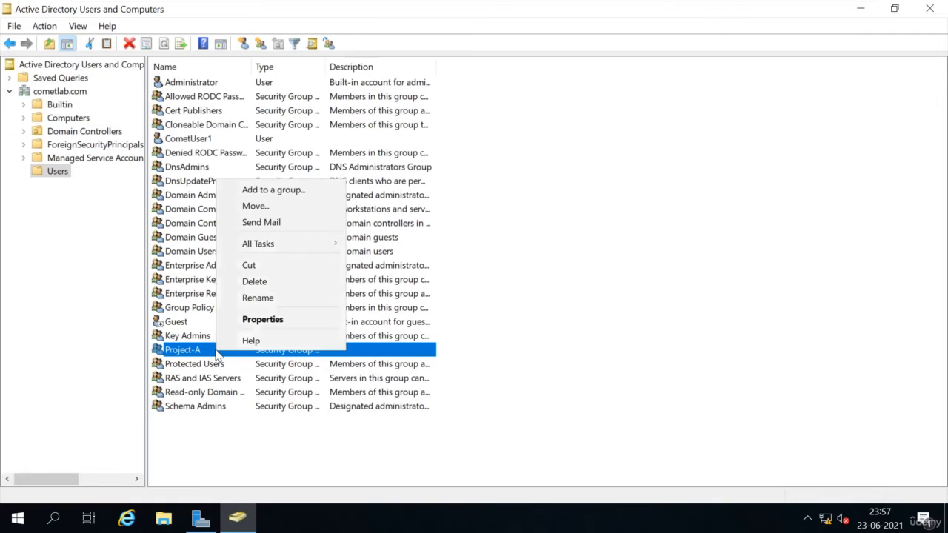
click(272, 320)
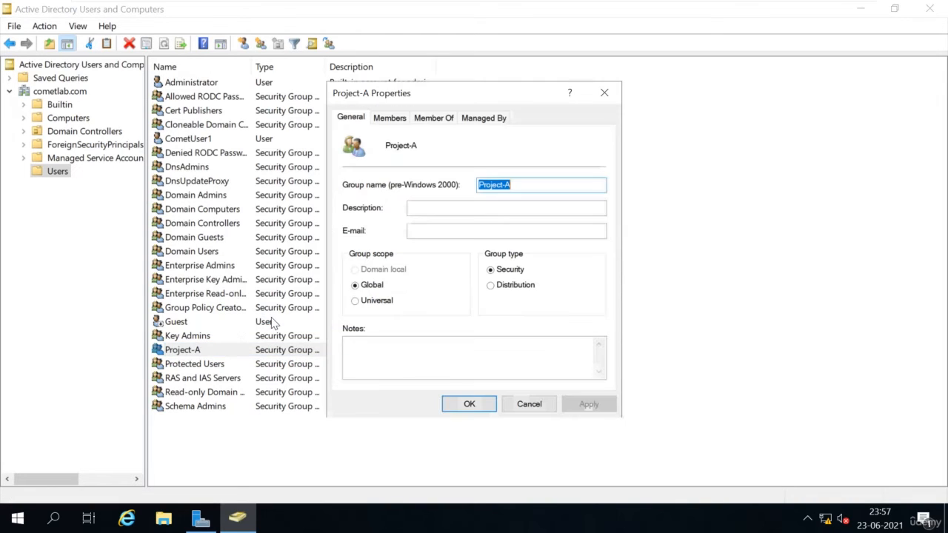
click(390, 119)
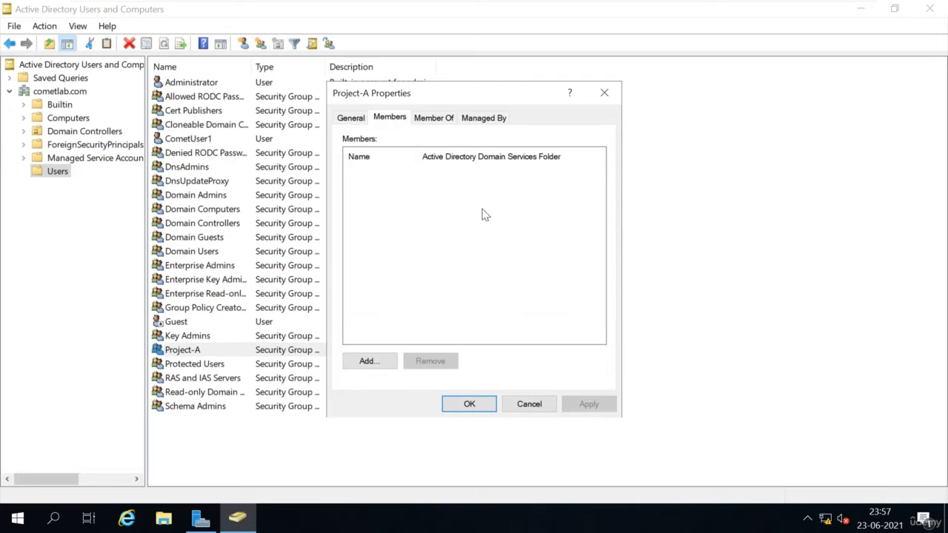
- Find CometUser1 with an Advanced search, add it as a member, apply and close
click(369, 362)
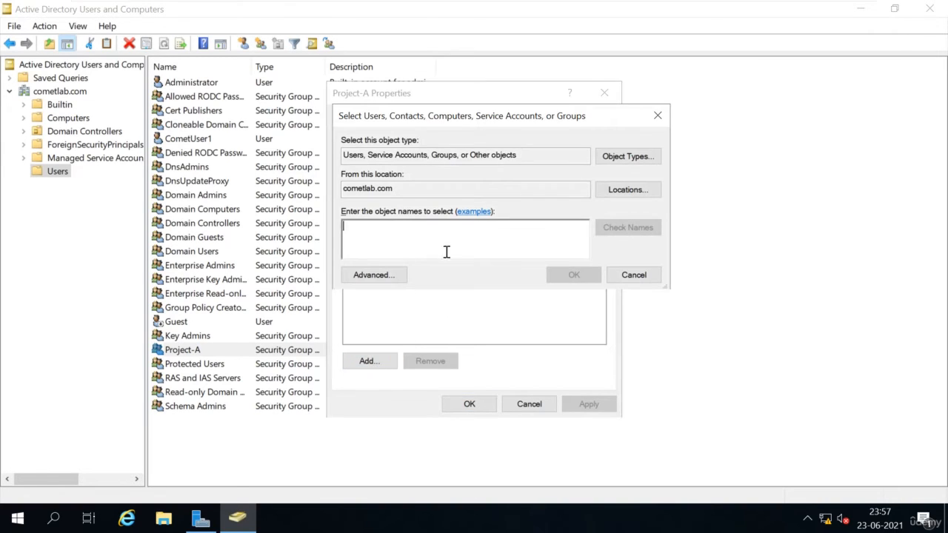
click(375, 276)
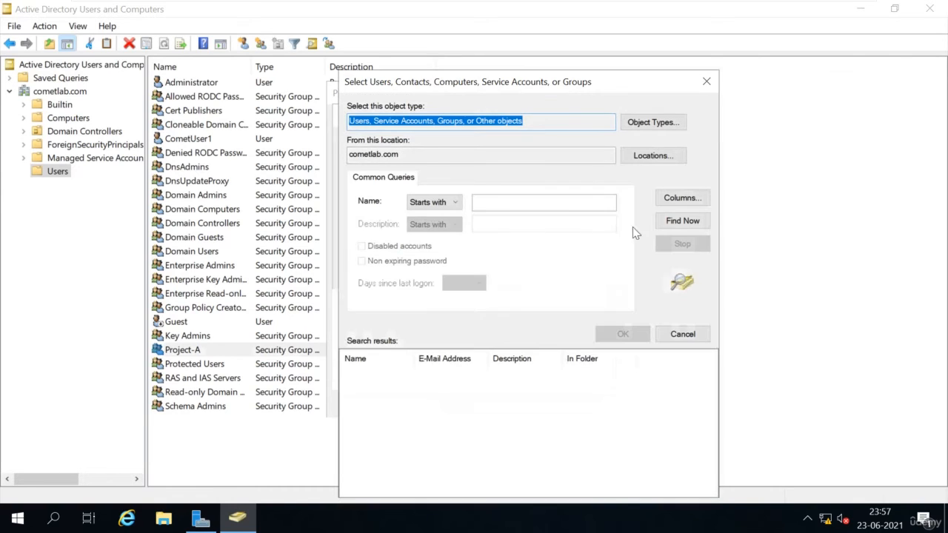
click(700, 219)
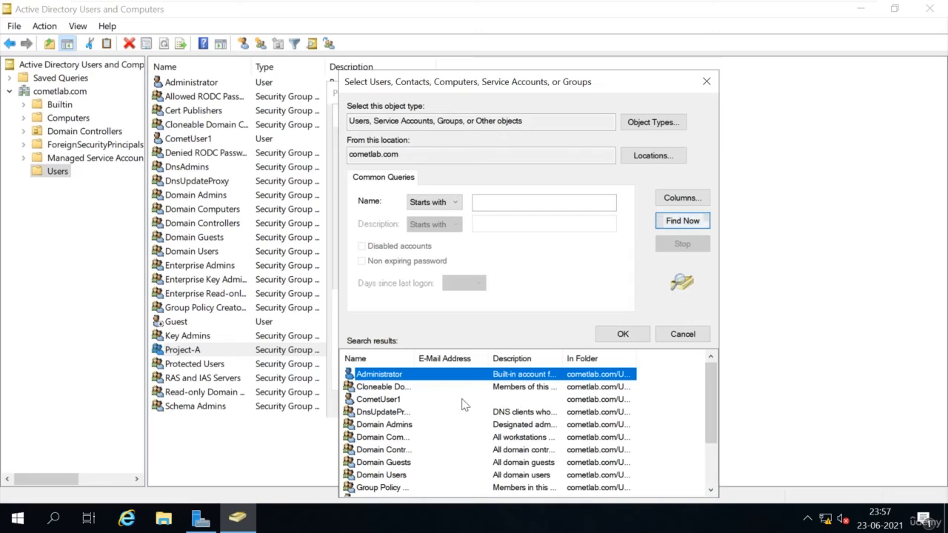
click(382, 400)
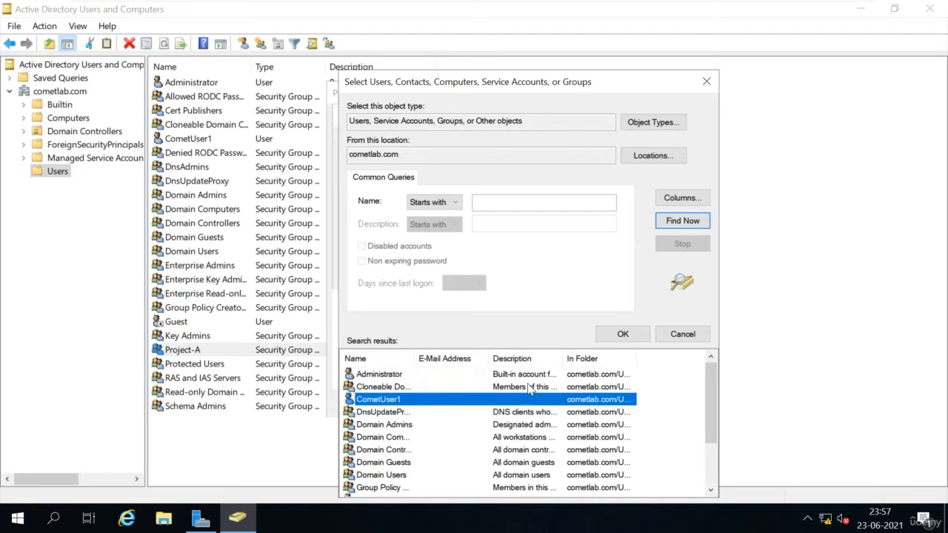
click(622, 337)
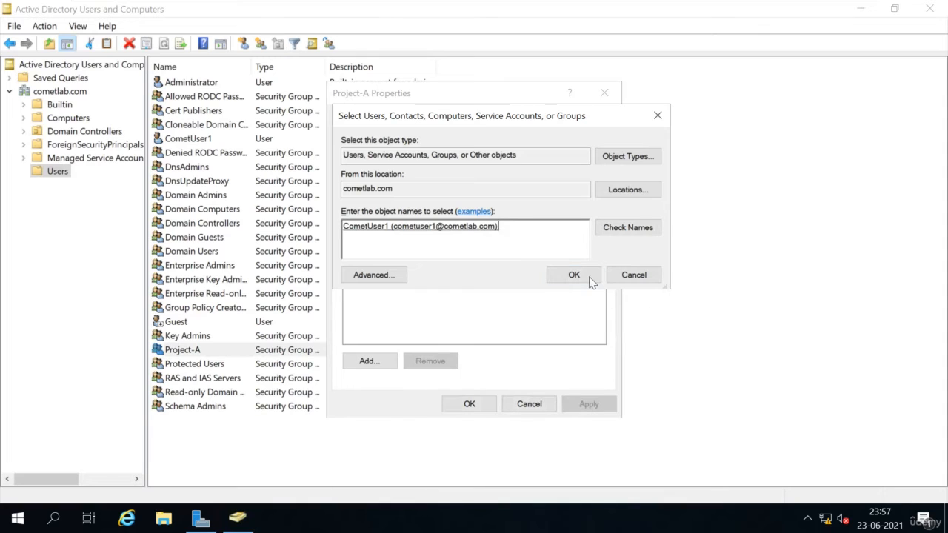
click(589, 278)
click(594, 410)
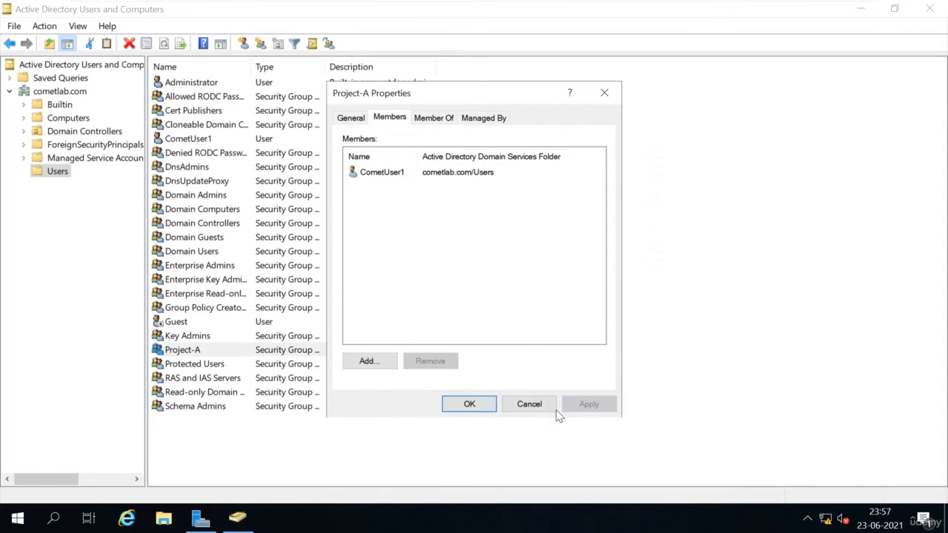
click(470, 405)
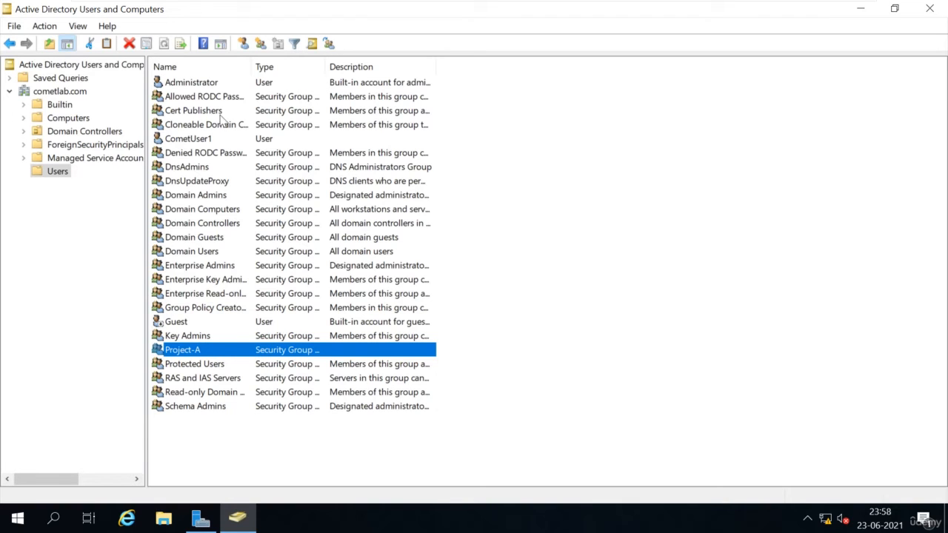
double_click(206, 139)
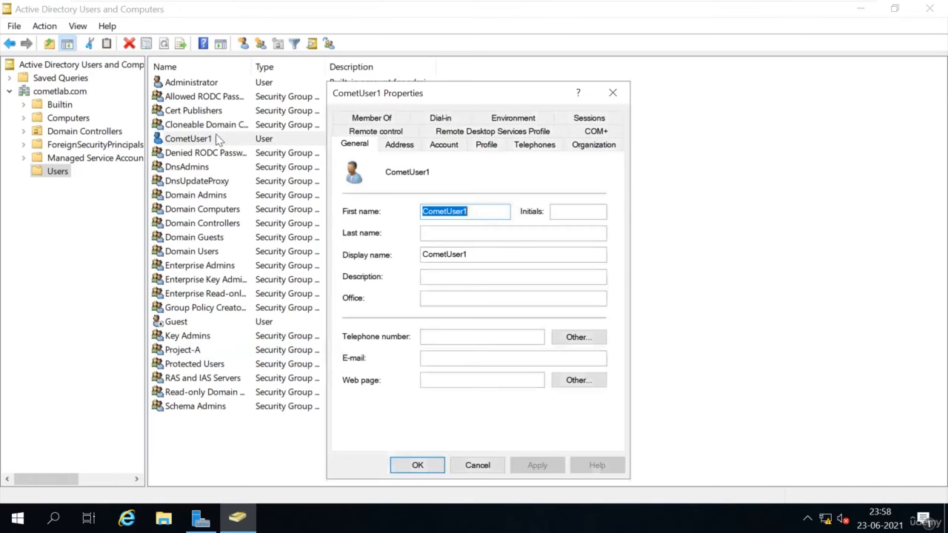
click(403, 117)
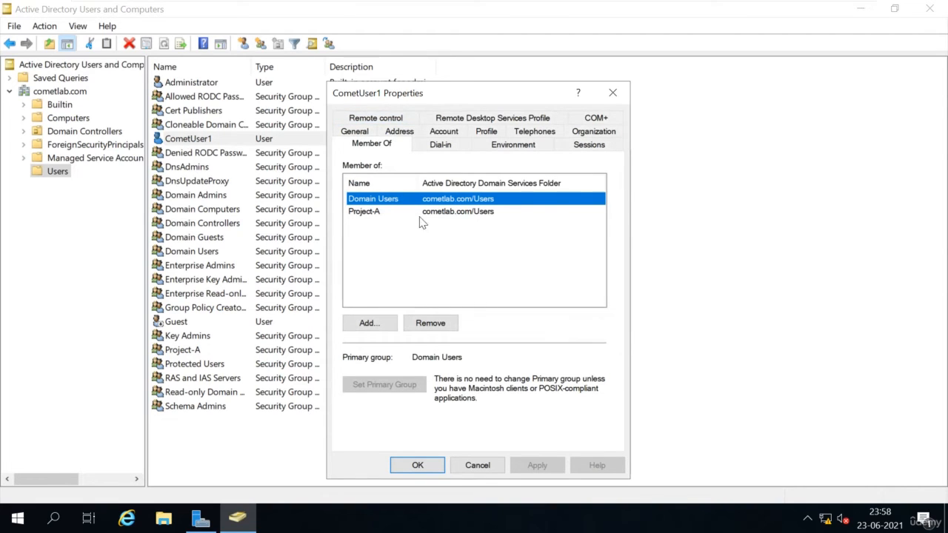
click(426, 465)
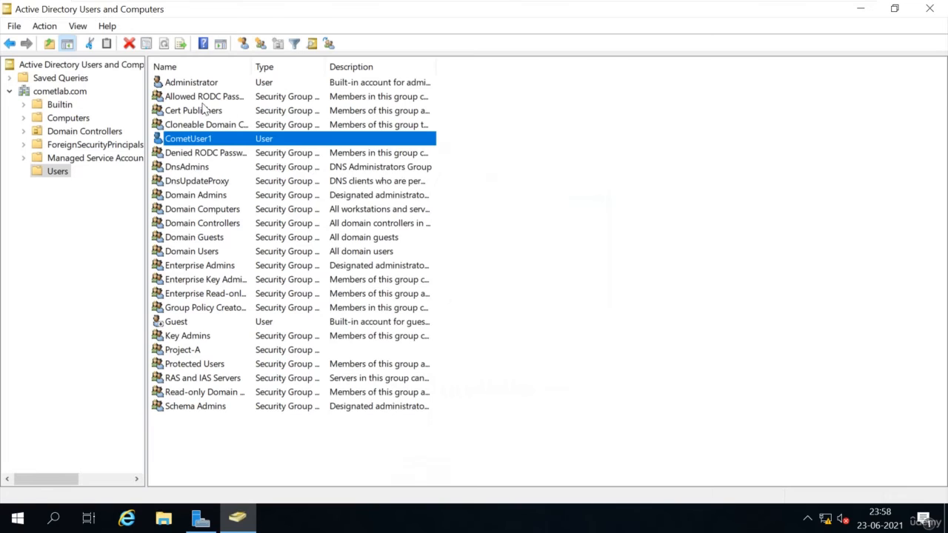
- Start a new user in Users with first name Cometuser2 and logon name cometuser2
click(243, 44)
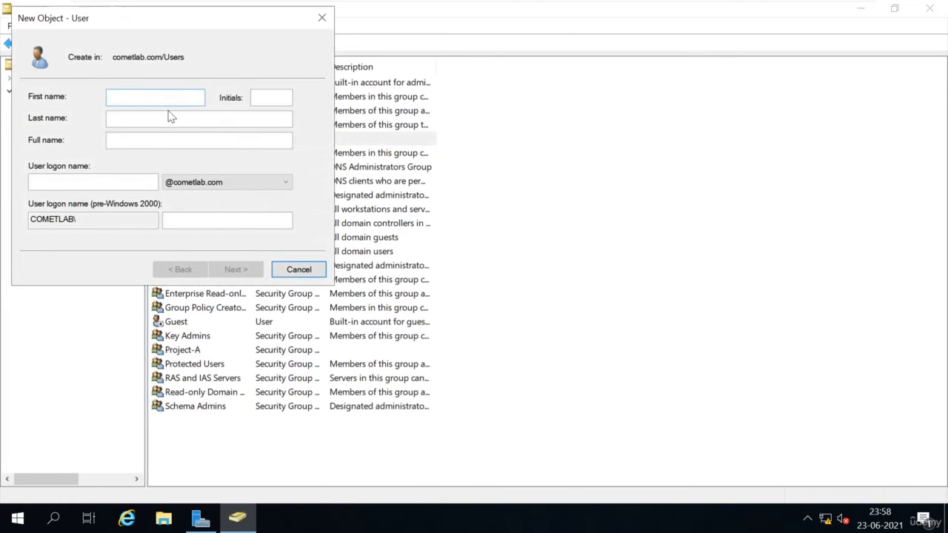
text(Comer)
text(user2)
click(98, 185)
text(come)
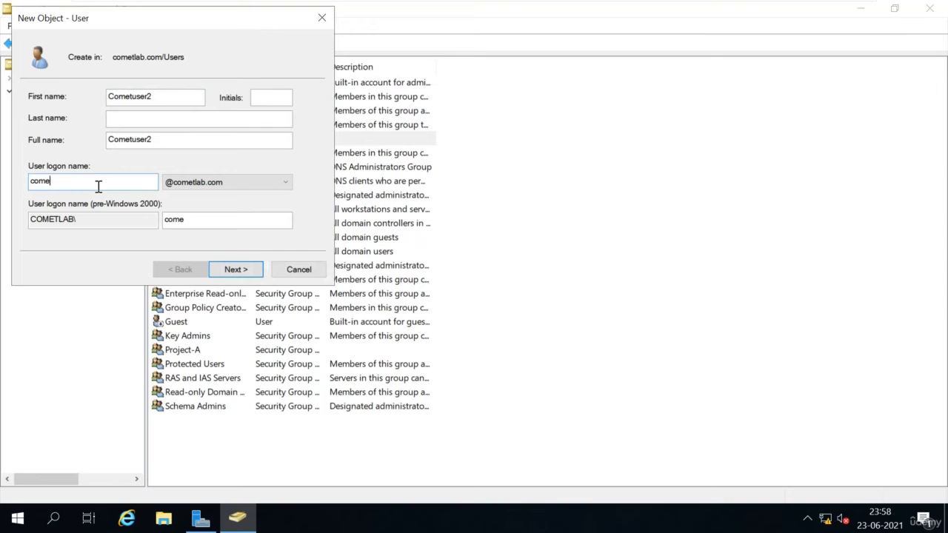
text(tuser2)
click(234, 270)
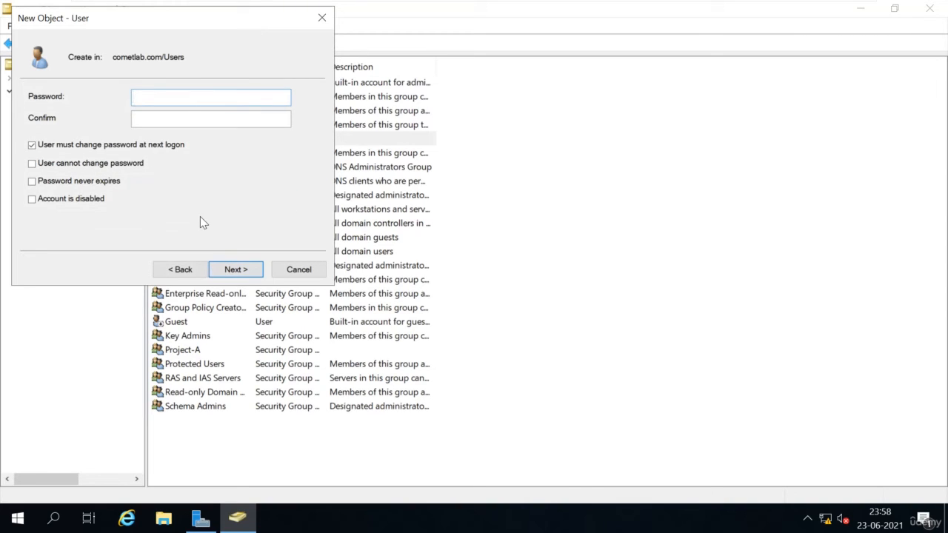
- Enter and confirm the new account's password, then finish creating the user
text(Password@1)
key(Tab)
text(Password@1)
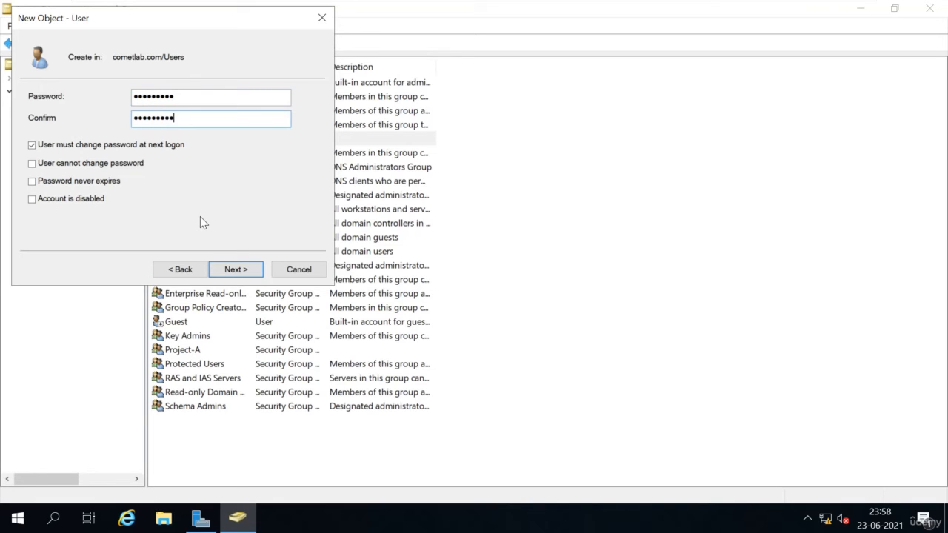
key(Tab)
key(Return)
key(Return)
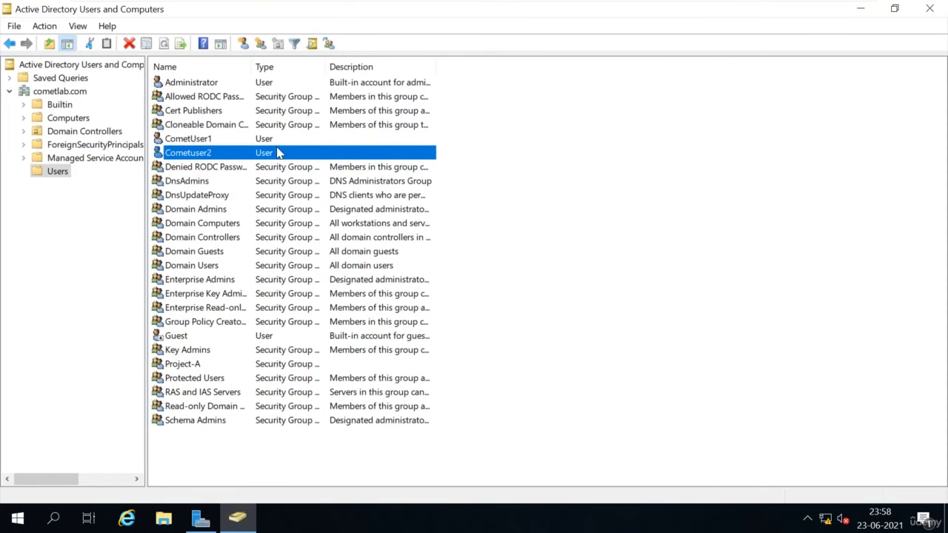
- Add Cometuser2 to Project-A from its Member Of list, resolving 'proje' to Project-A
right_click(278, 152)
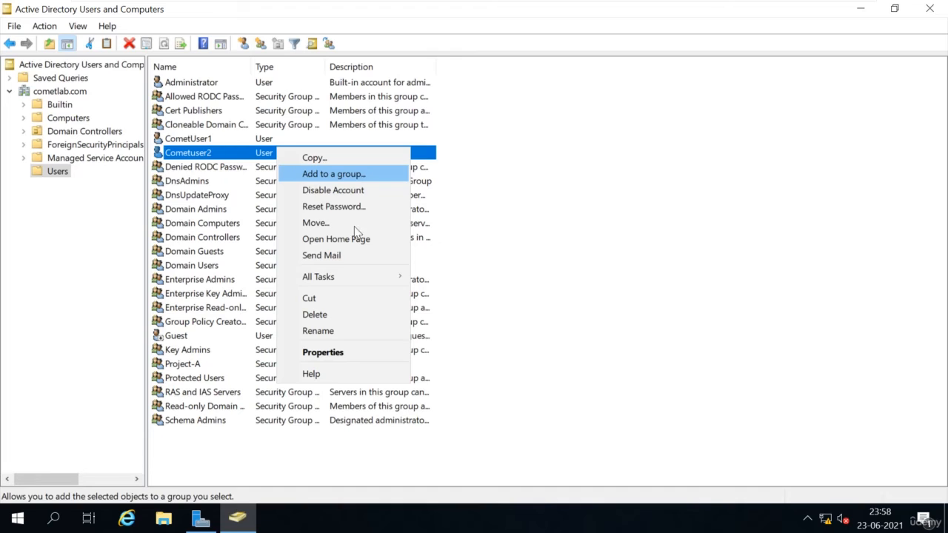
click(319, 352)
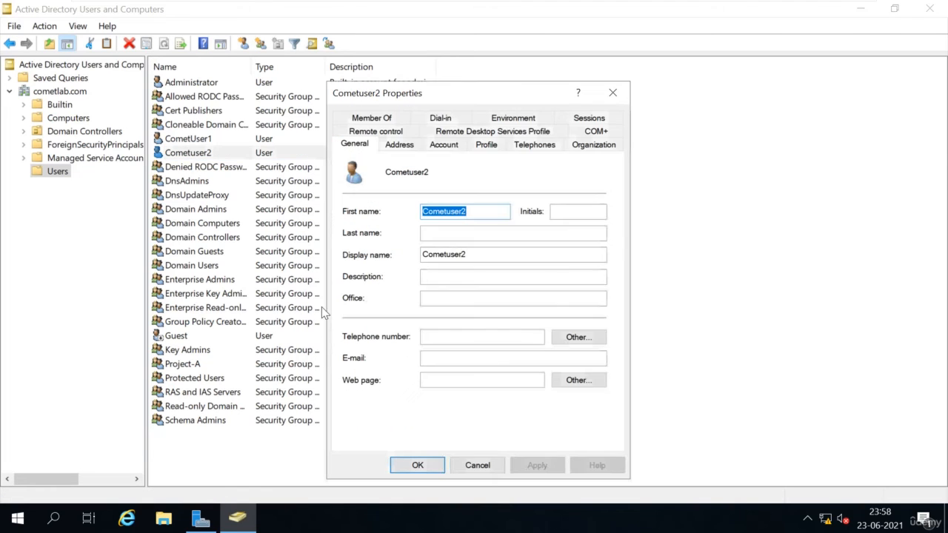
click(372, 119)
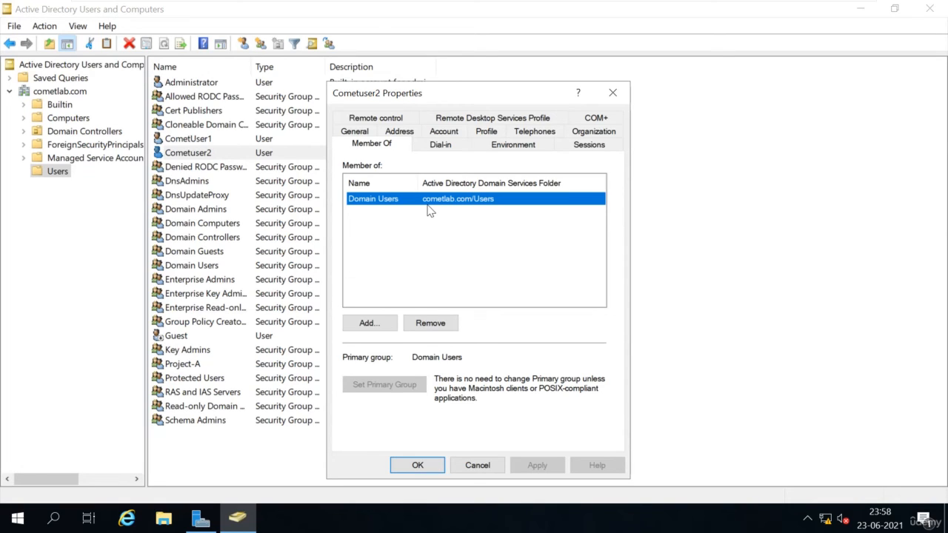
click(370, 323)
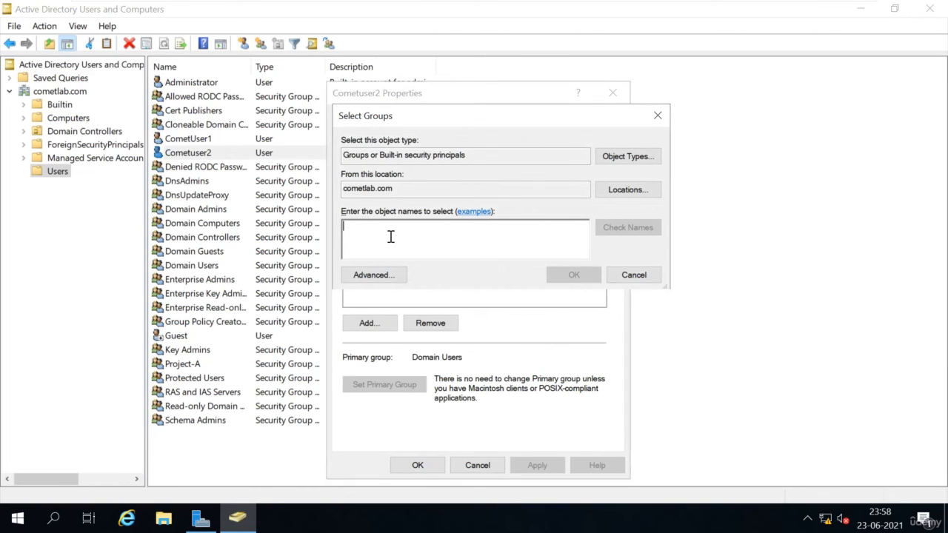
text(proje)
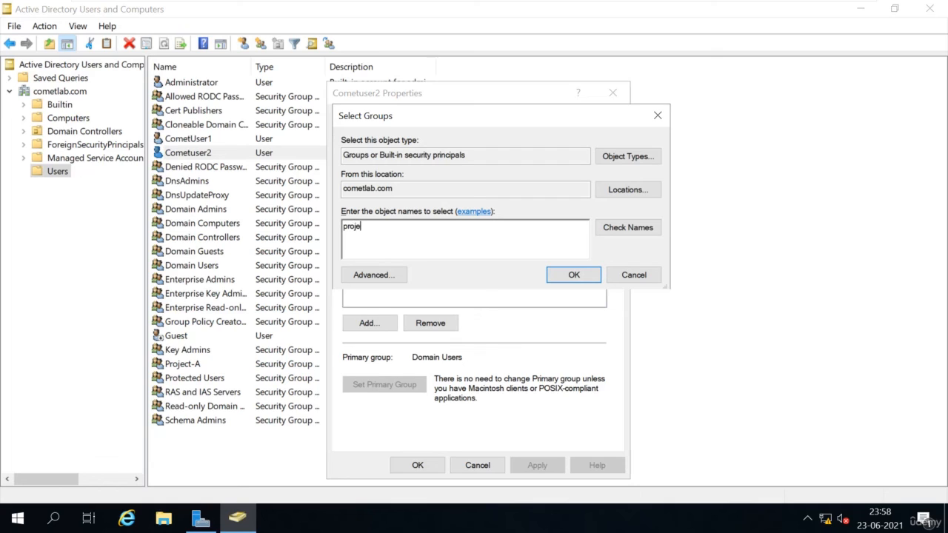
click(626, 229)
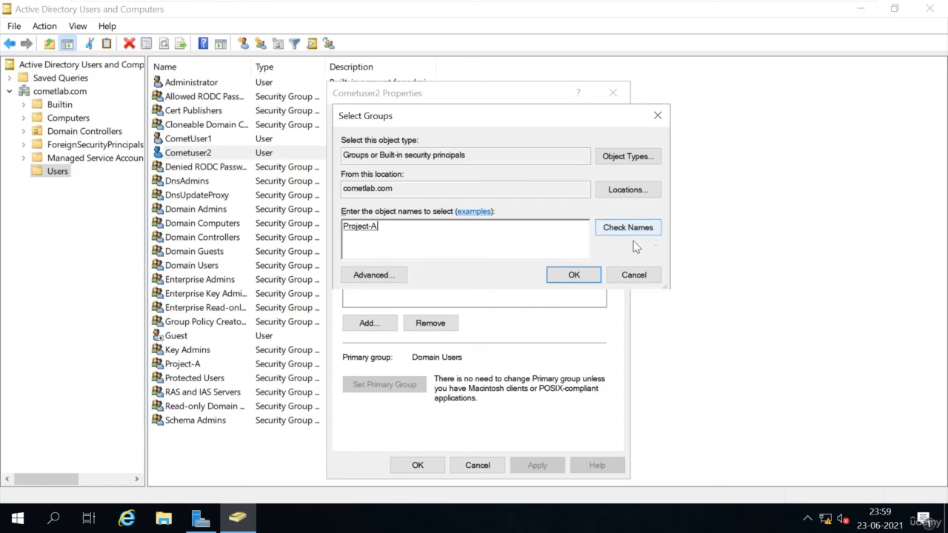
click(575, 275)
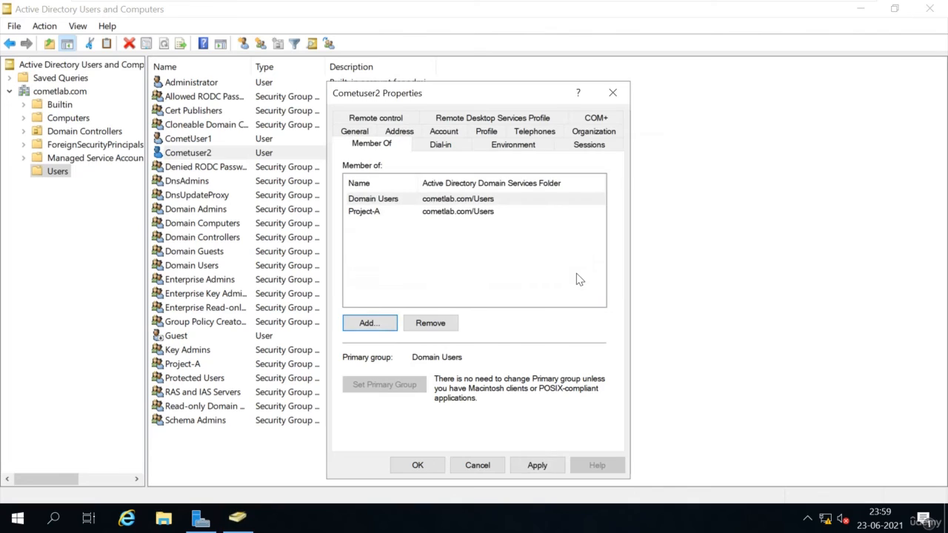
- Save Cometuser2's membership, then check that Project-A's Members list shows both users
click(380, 213)
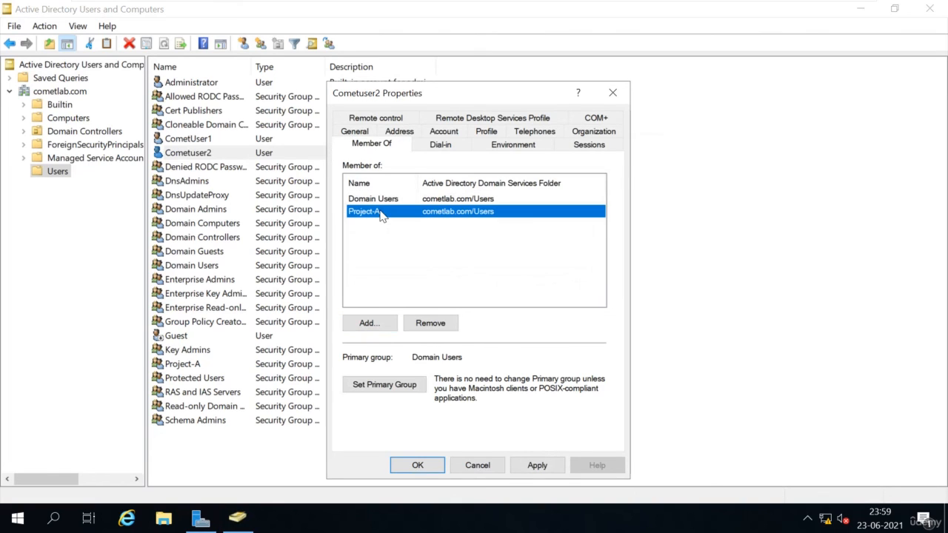
click(537, 465)
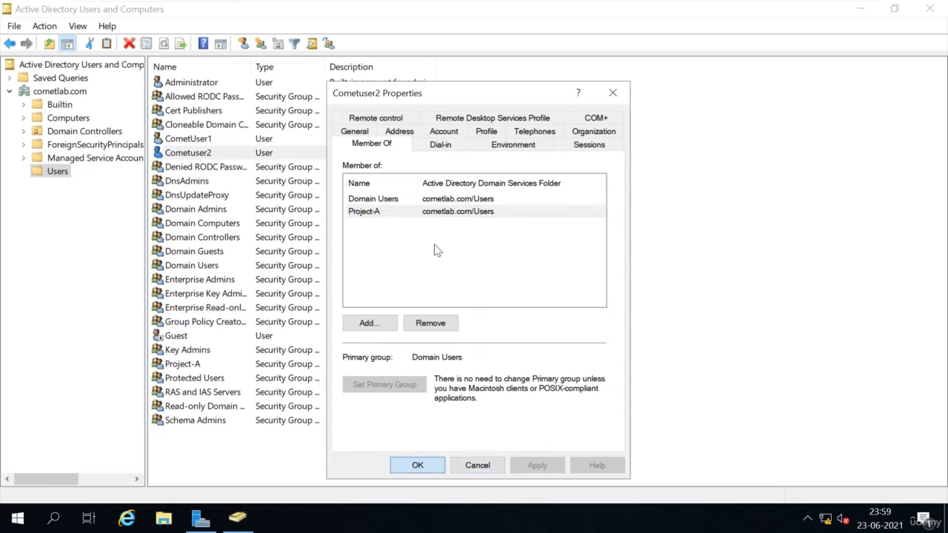
click(417, 465)
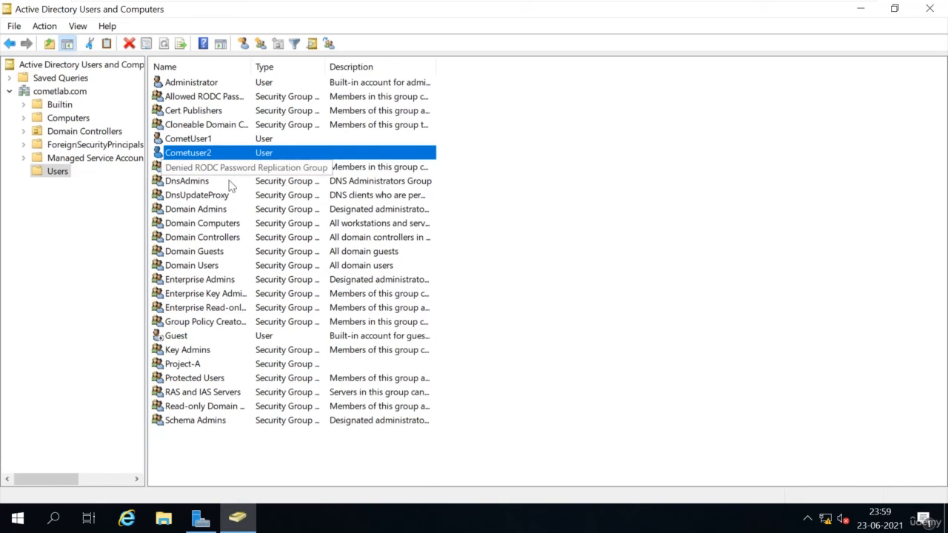
double_click(184, 364)
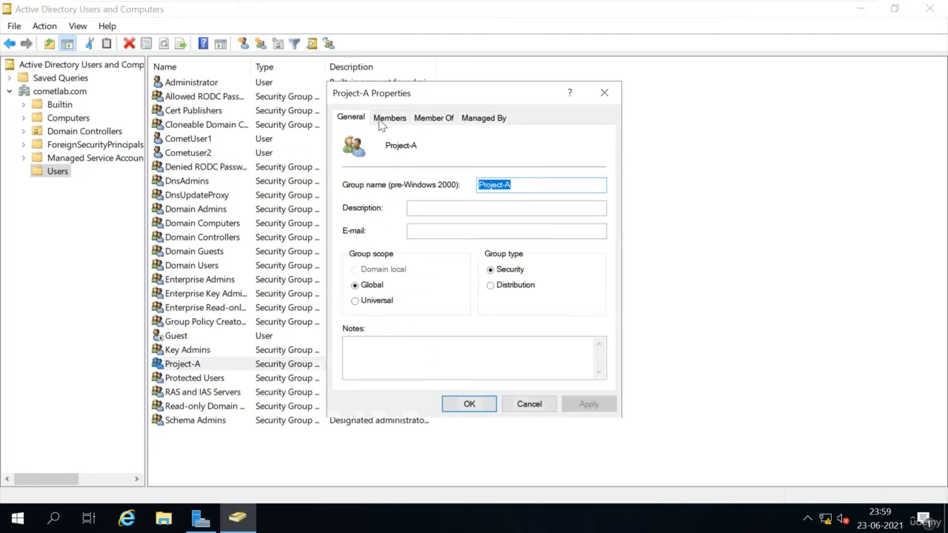
click(393, 120)
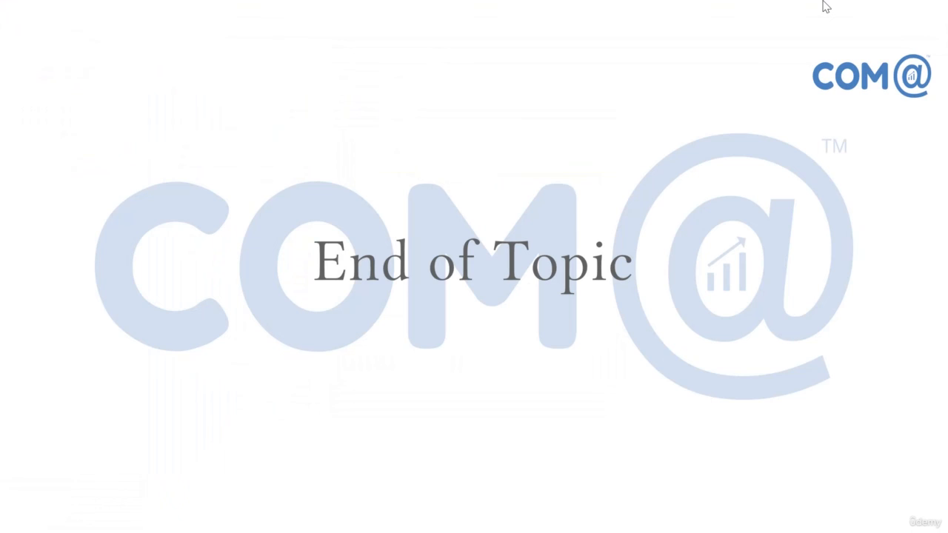